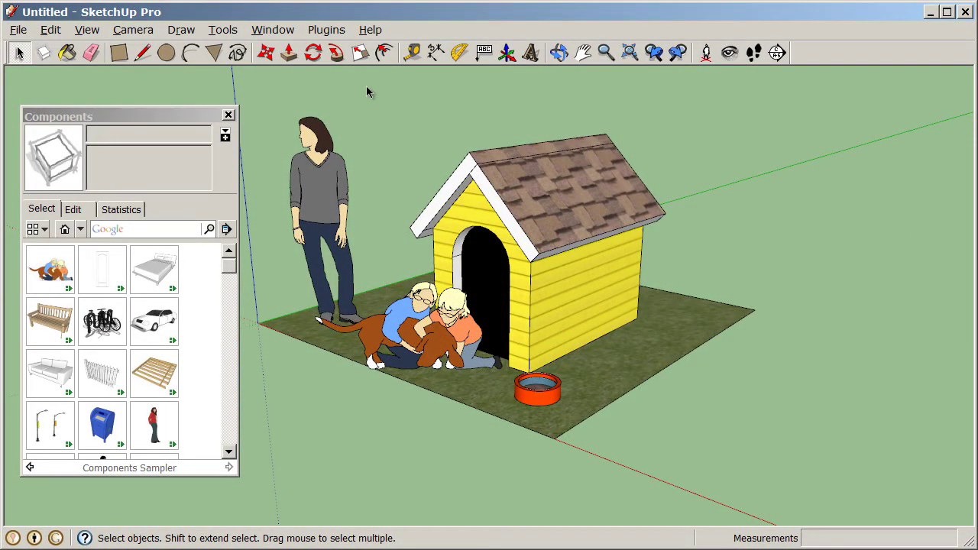
Step: Set the default drawing template to Beginning Training Template - Inches
click(265, 30)
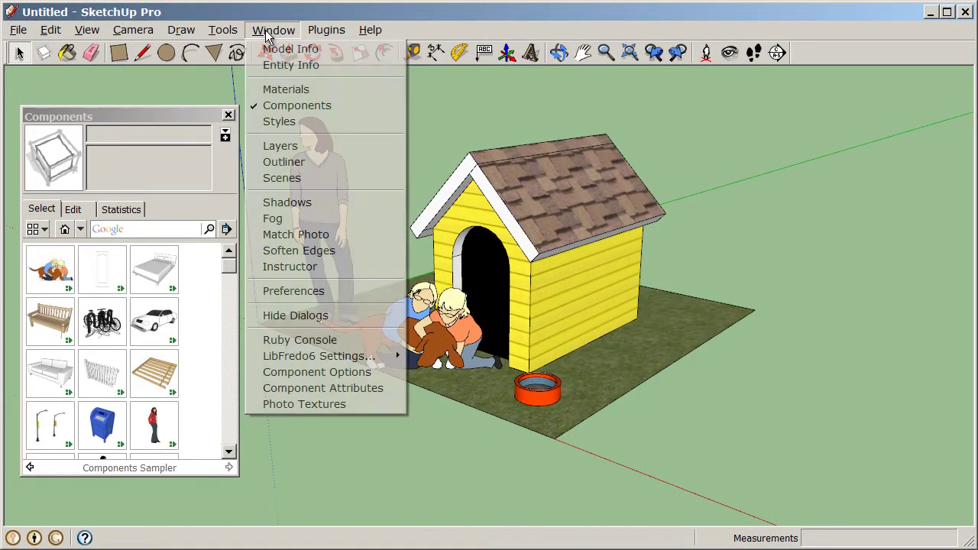
click(388, 292)
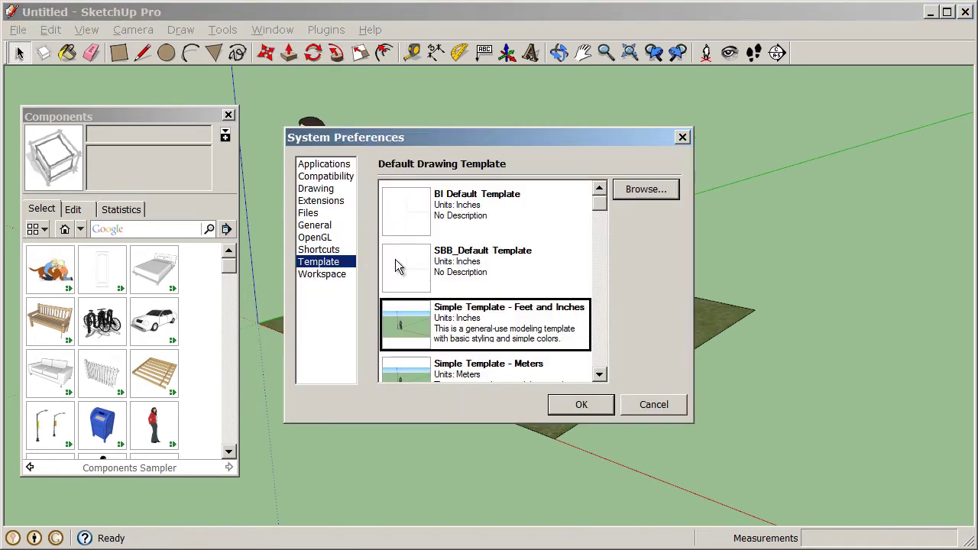
drag(600, 210, 601, 344)
click(508, 273)
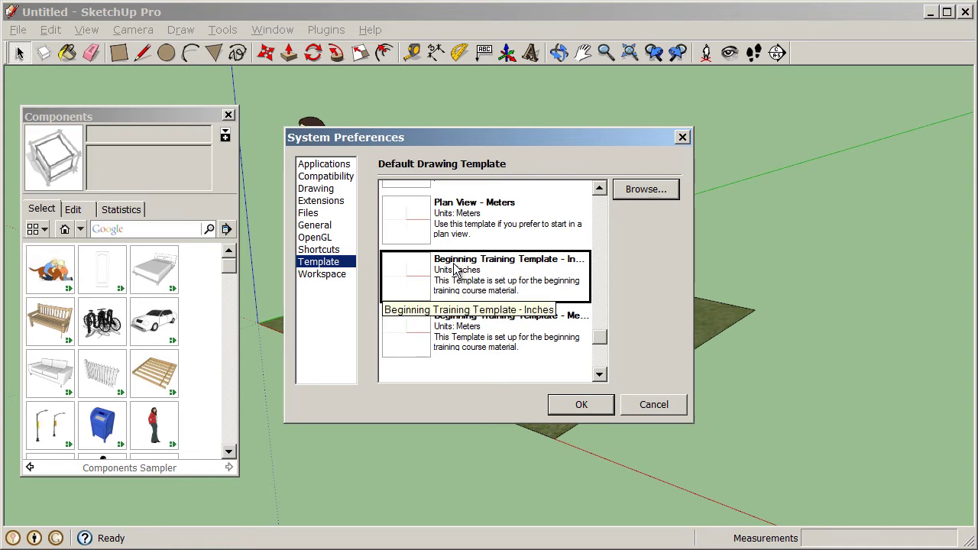
click(581, 405)
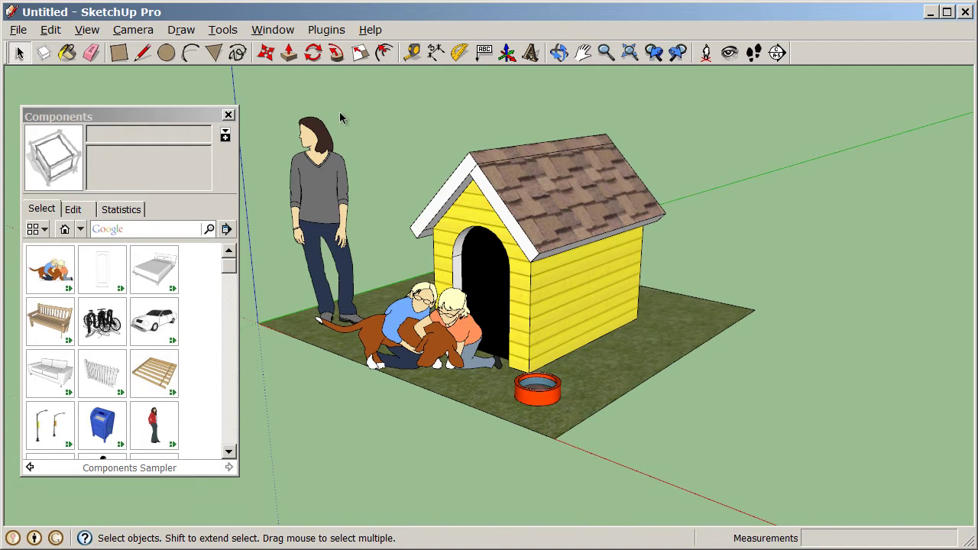
Step: Start a new model from the default template, discarding the changes to the untitled doghouse model
click(18, 30)
click(32, 48)
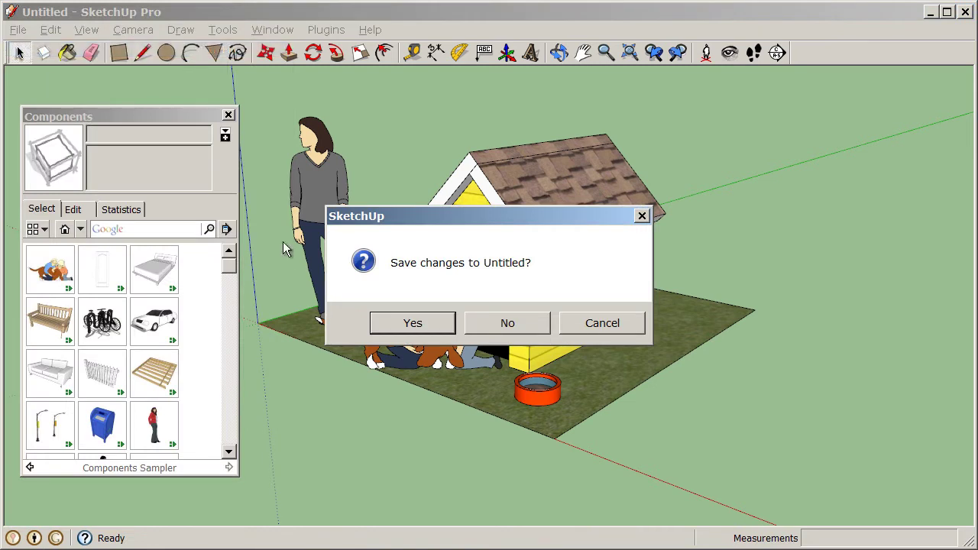
click(521, 323)
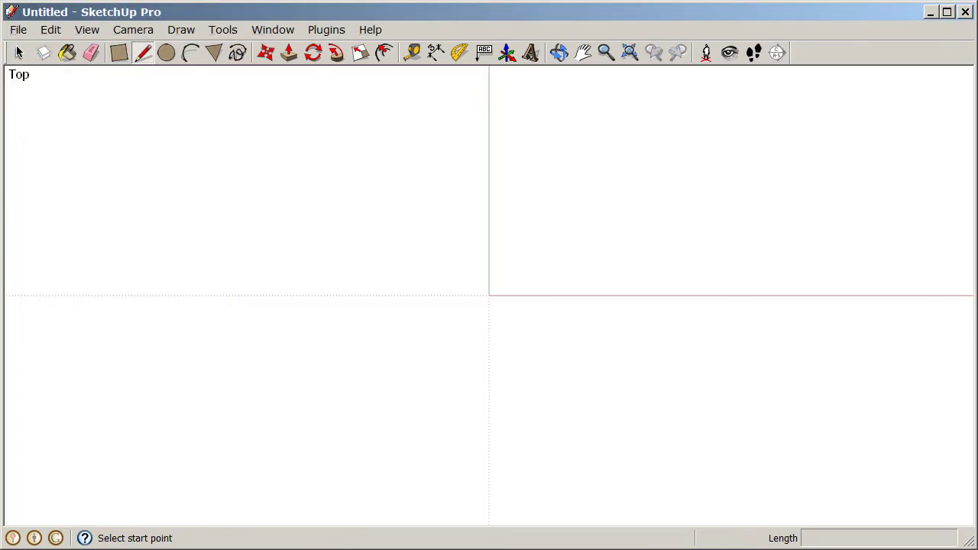
Step: Draw a 5' by 5' square with the Rectangle tool, starting at the origin in the positive red and green directions
click(117, 62)
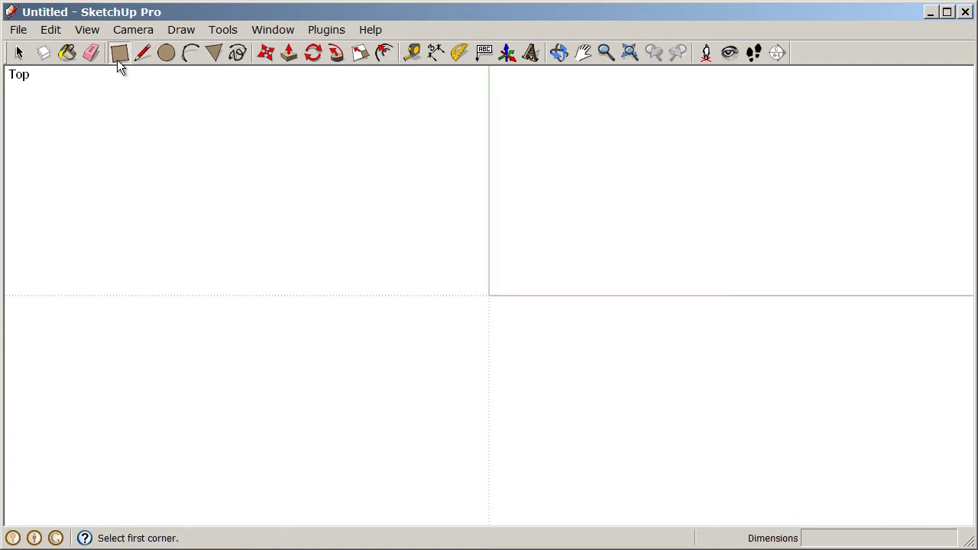
click(490, 295)
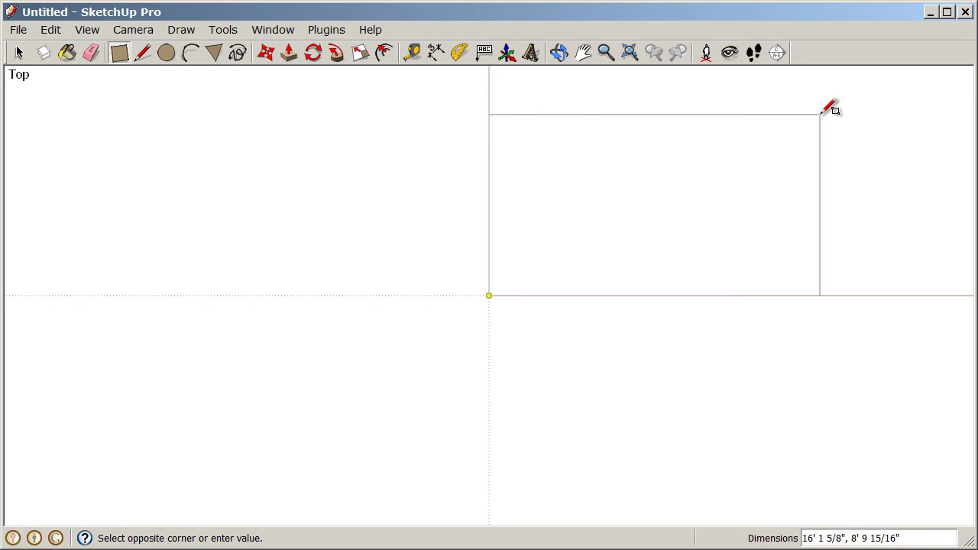
text(5',5')
key(Return)
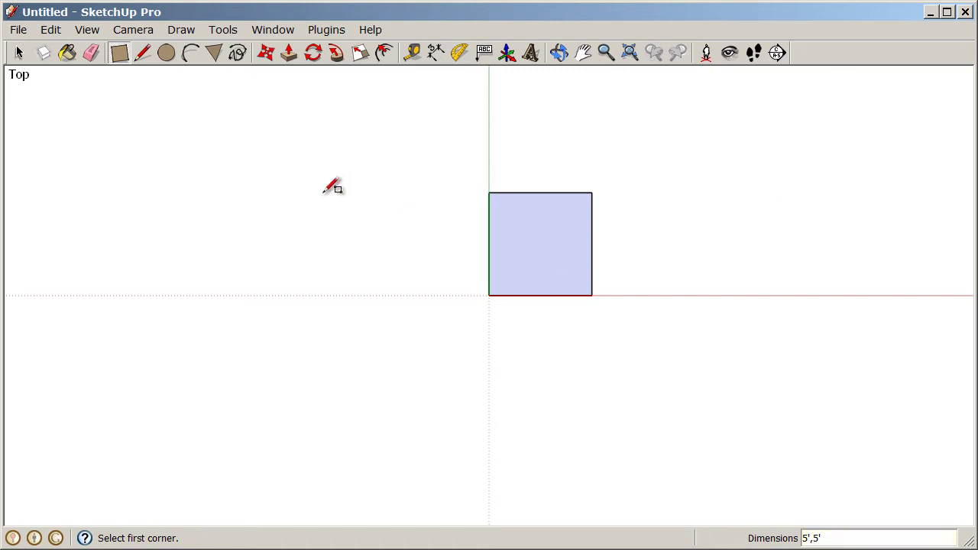
Step: Draw three 5' lines from the origin to form a second square directly below the first, sharing its lower edge
click(142, 52)
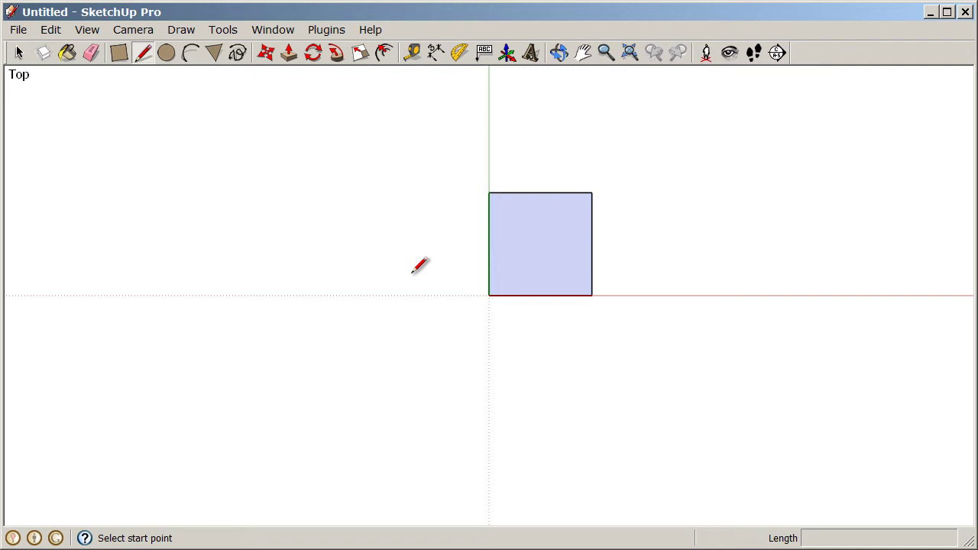
click(489, 295)
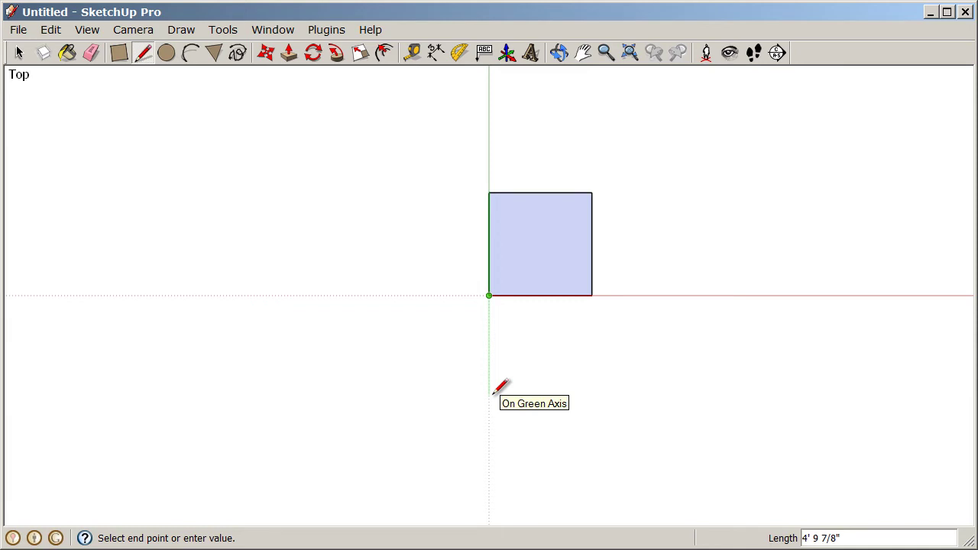
text(5')
key(Return)
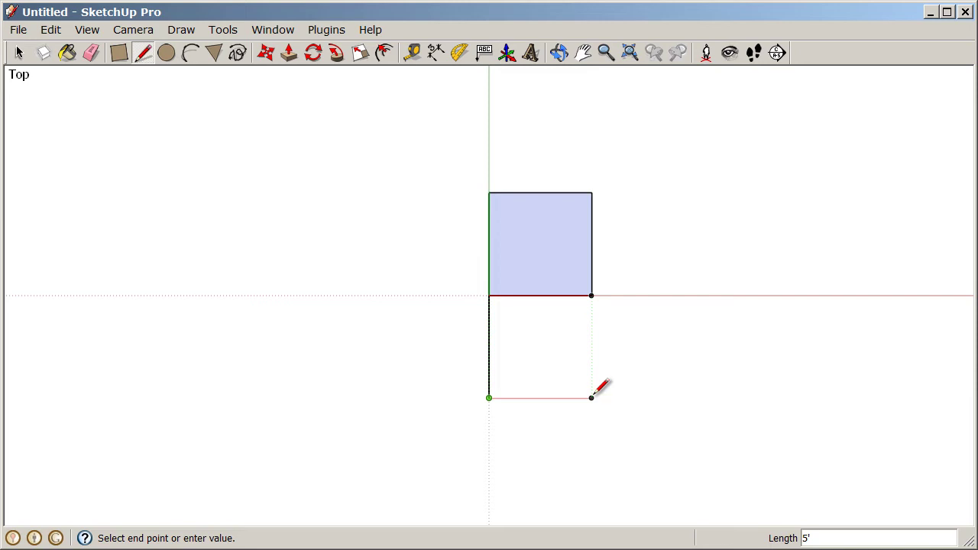
click(591, 398)
click(592, 294)
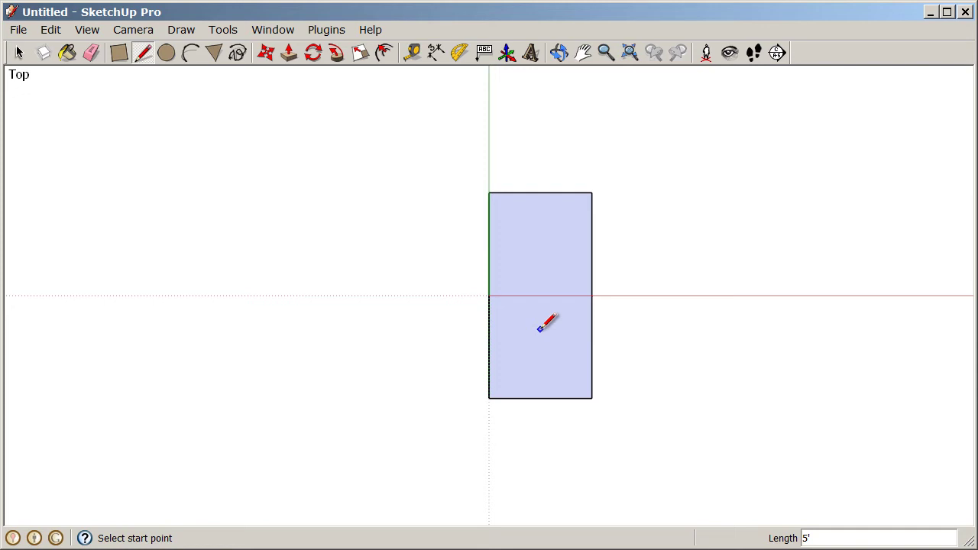
Step: Erase the lower square's right edge and redraw it between the same corners to recreate the face
click(92, 53)
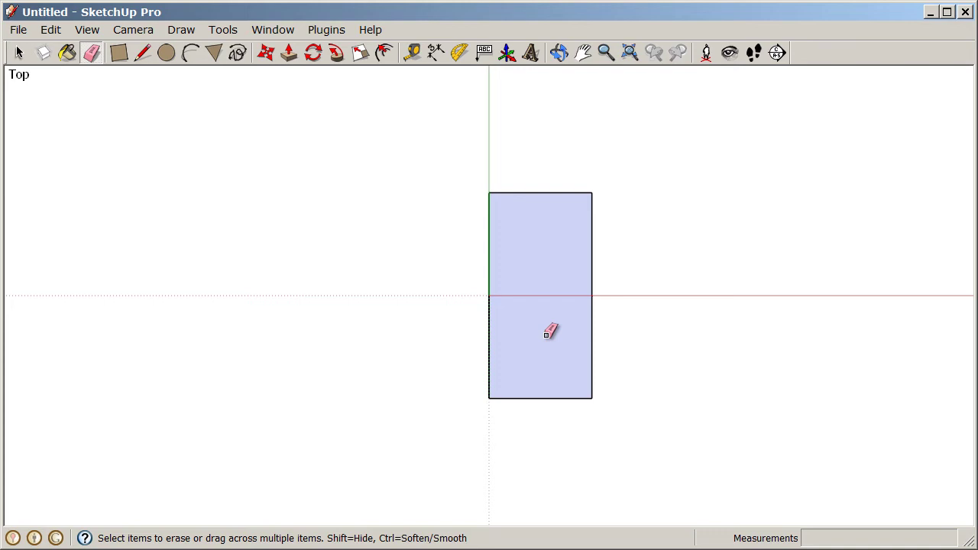
click(591, 327)
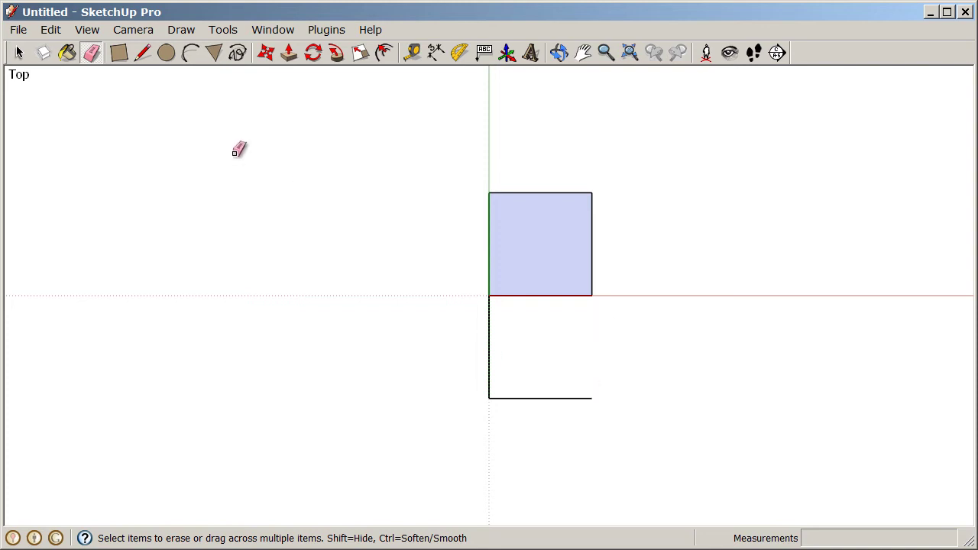
click(140, 54)
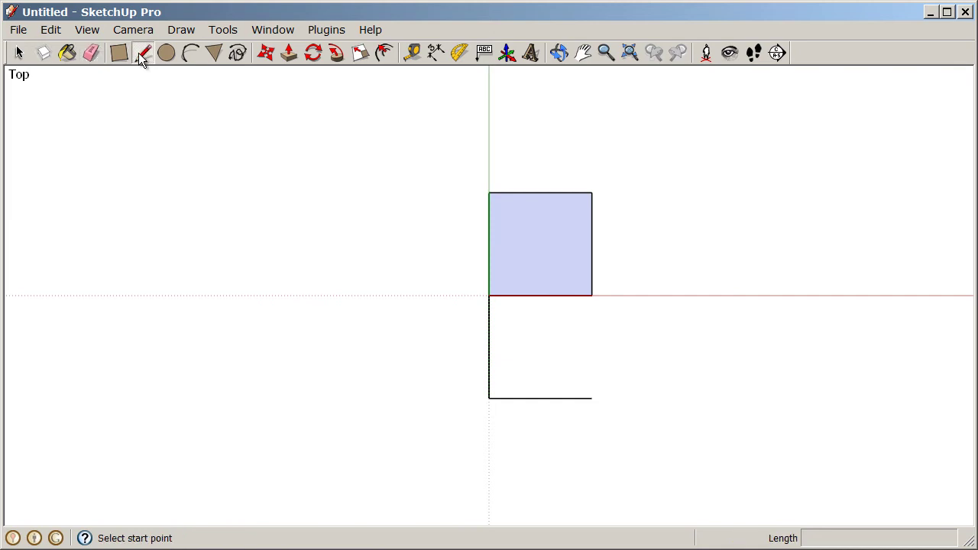
click(591, 397)
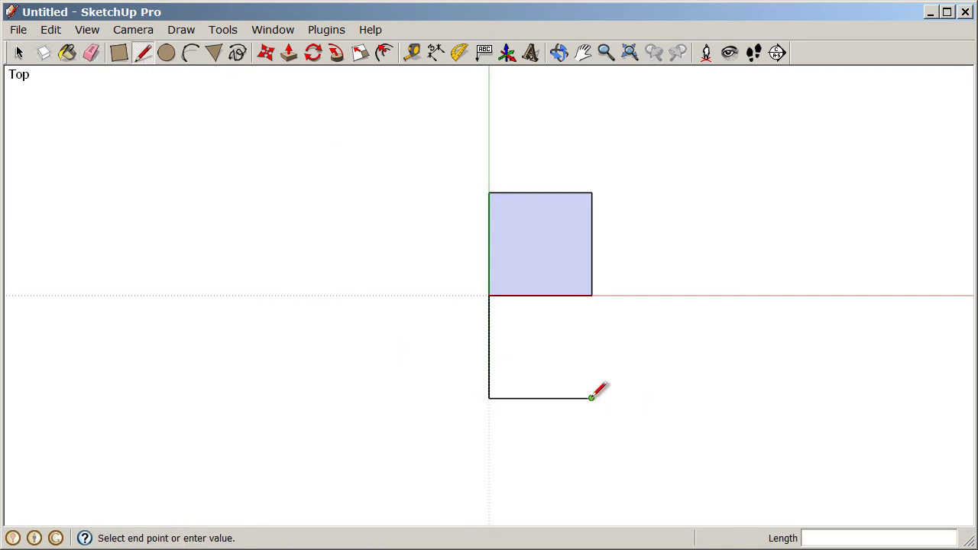
click(591, 295)
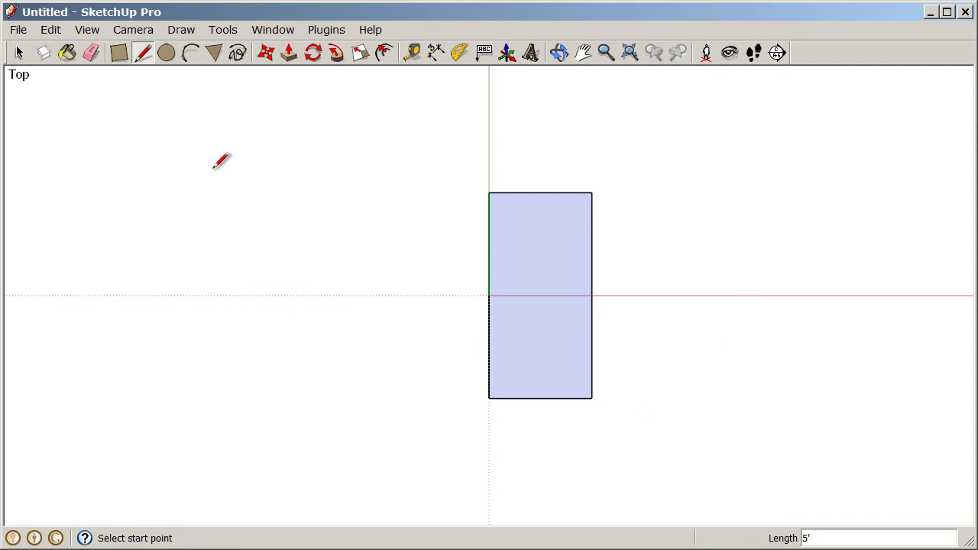
Step: Erase only the upper square's face and recreate it by tracing over the shared edge with the Line tool
click(94, 53)
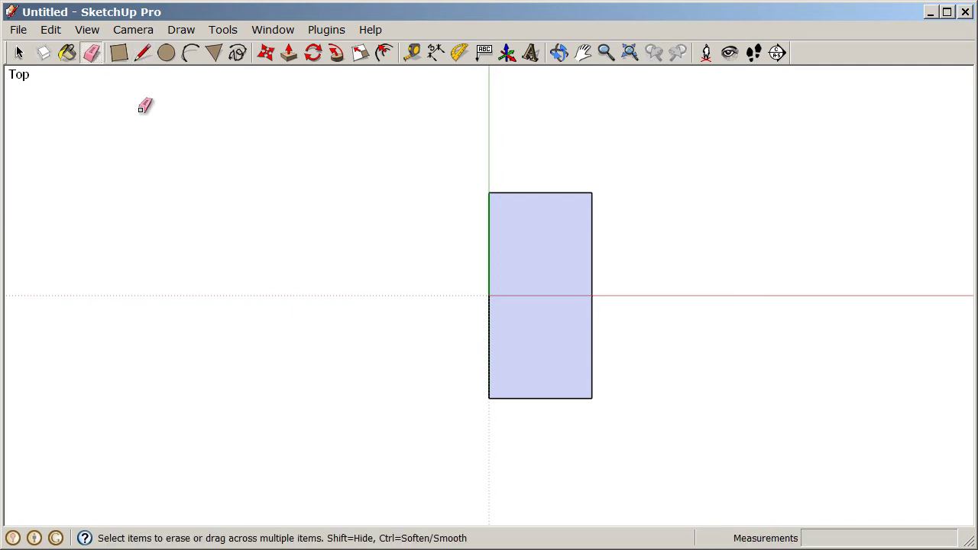
right_click(540, 232)
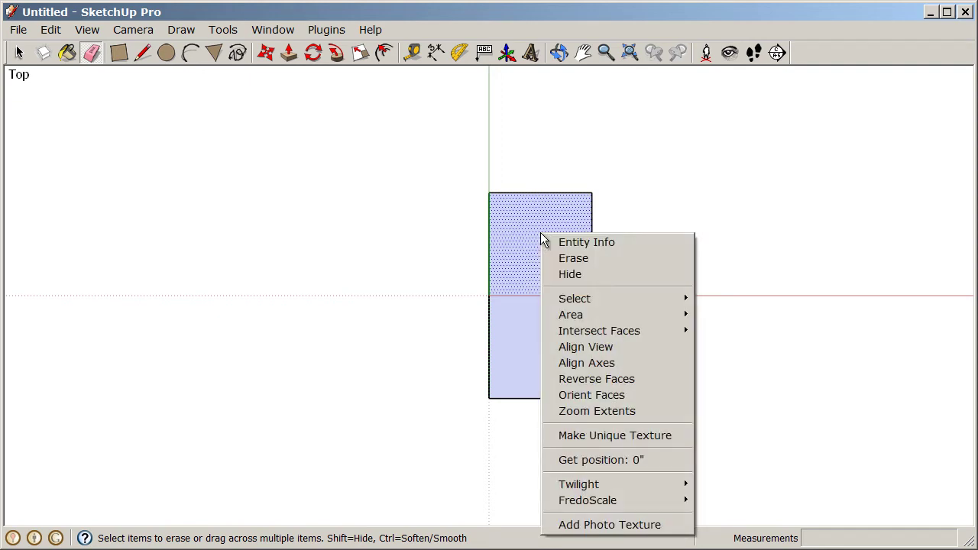
click(619, 259)
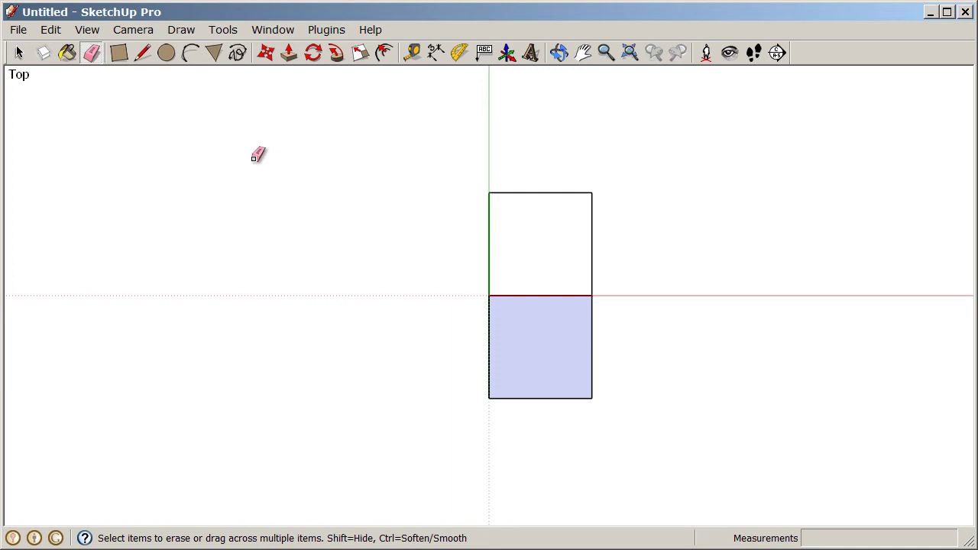
click(143, 52)
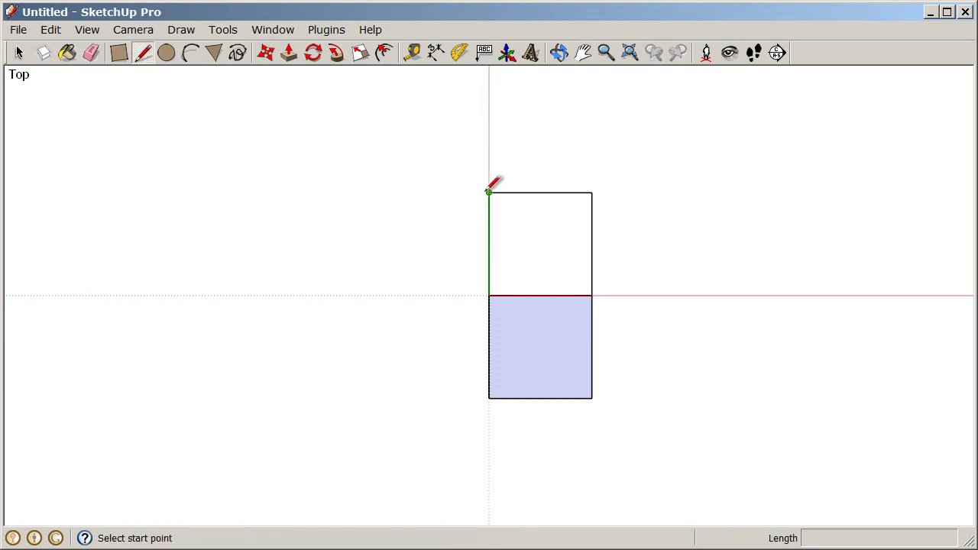
click(592, 295)
click(489, 295)
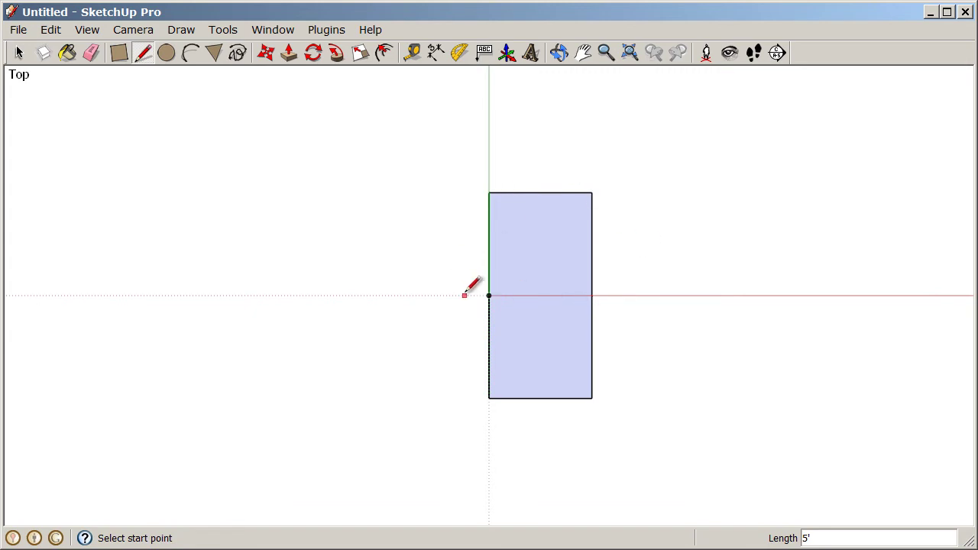
Step: Trace over the upper square's existing right edge several times with the Line tool
click(591, 192)
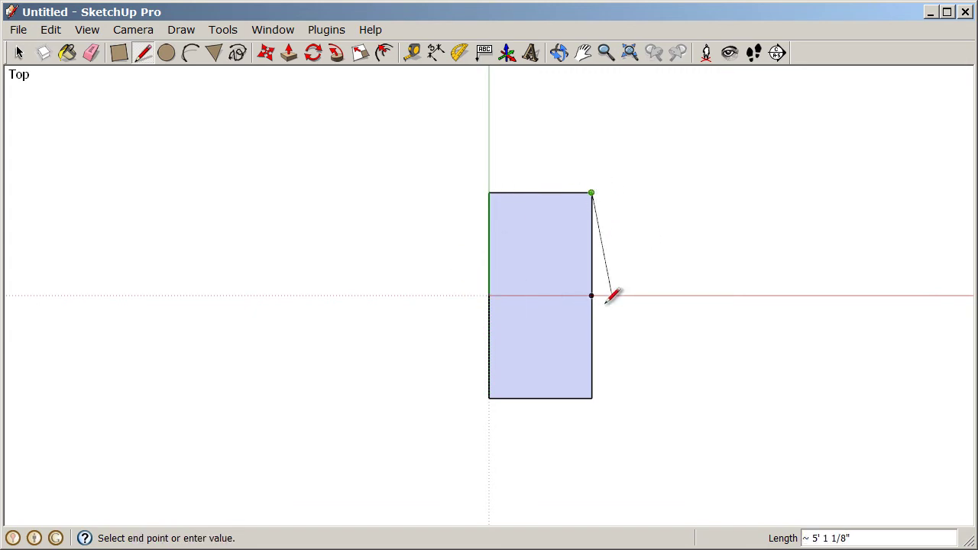
click(593, 295)
click(592, 194)
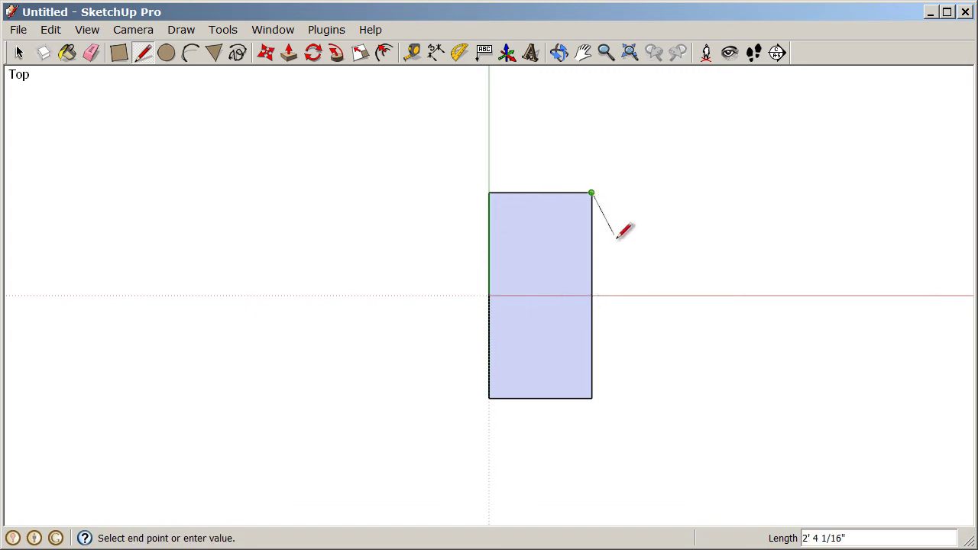
click(593, 295)
click(593, 193)
click(593, 295)
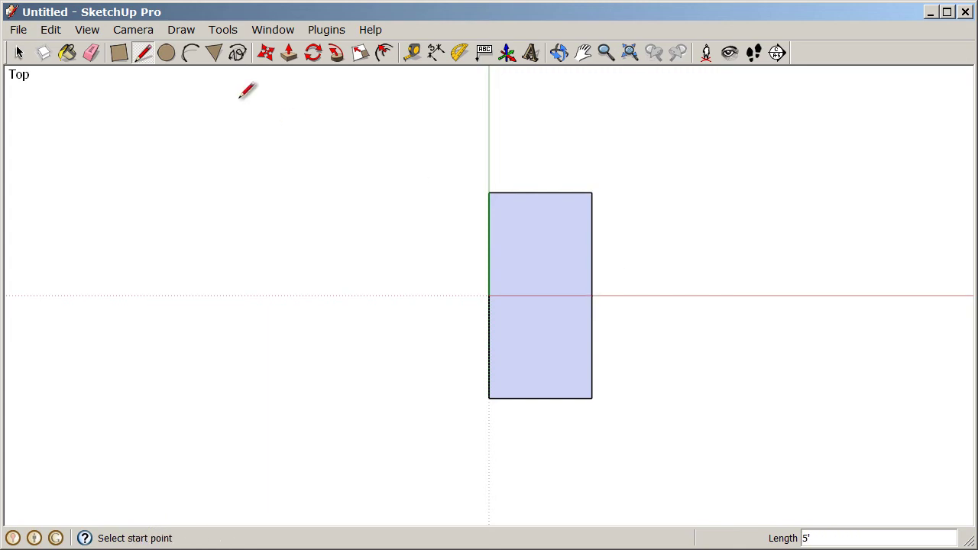
Step: Erase the upper square's right edge and draw a single replacement line between its corners to recreate the face
key(e)
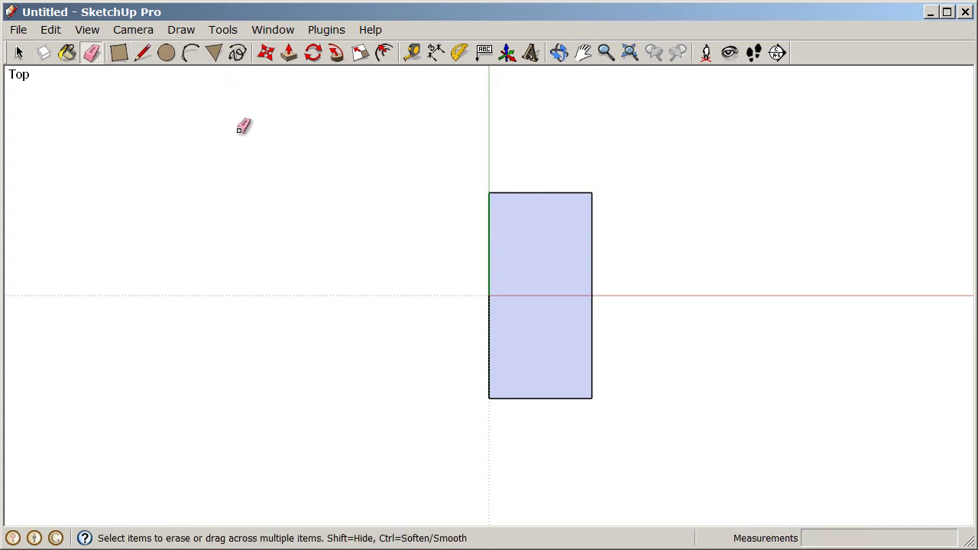
click(594, 224)
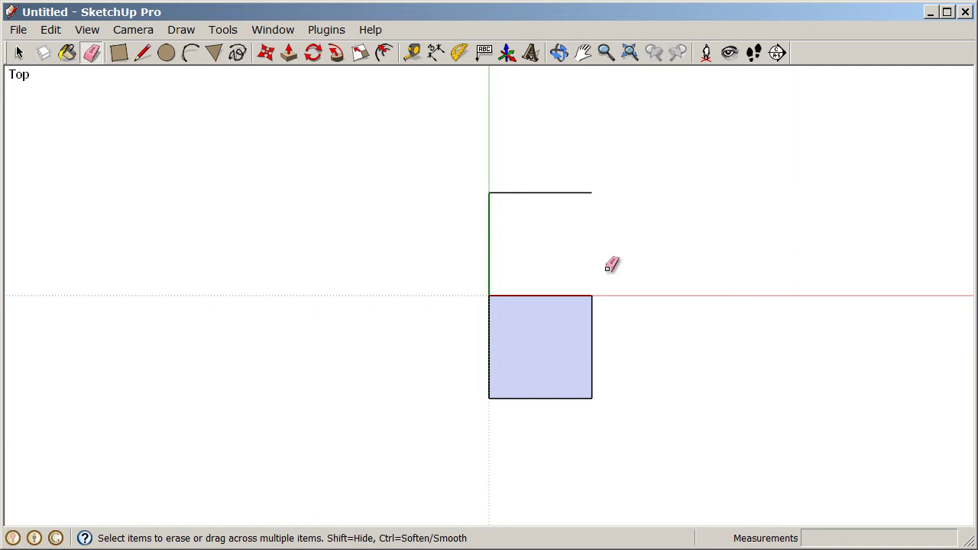
click(144, 52)
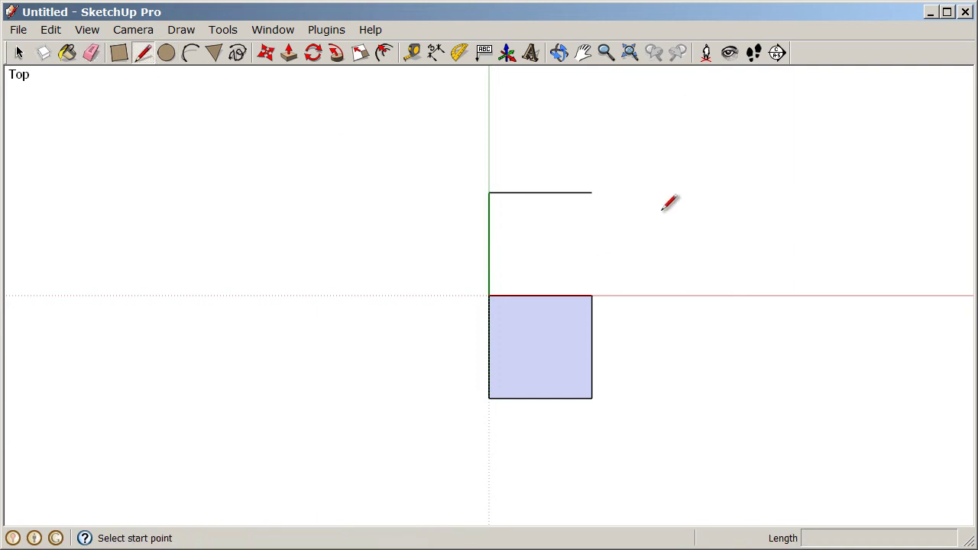
click(592, 193)
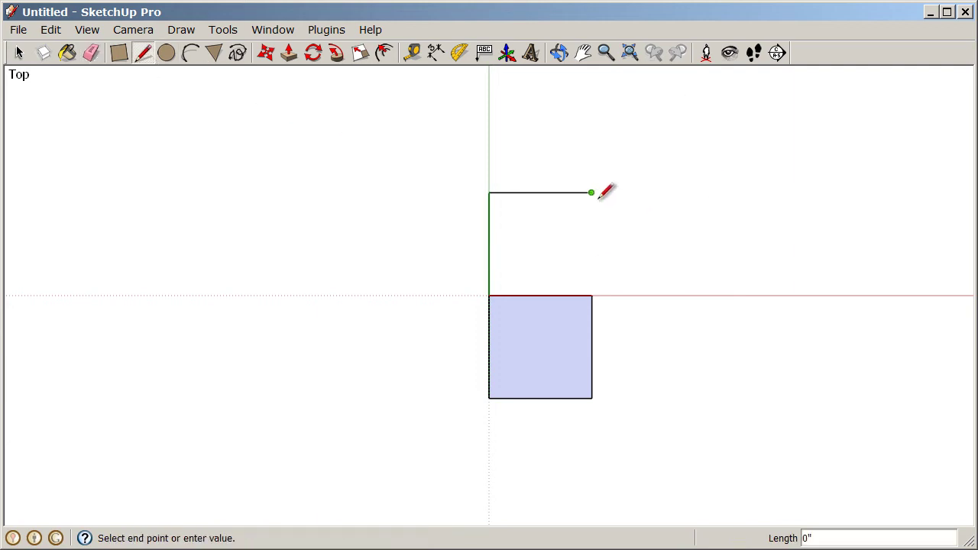
click(592, 295)
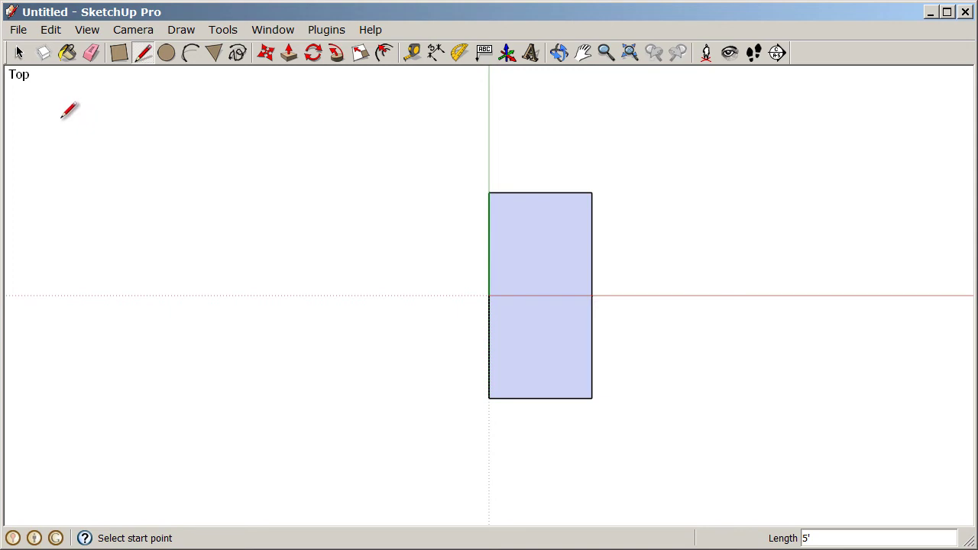
Step: Select the upper and lower squares' faces in turn to check that they are separate
click(19, 52)
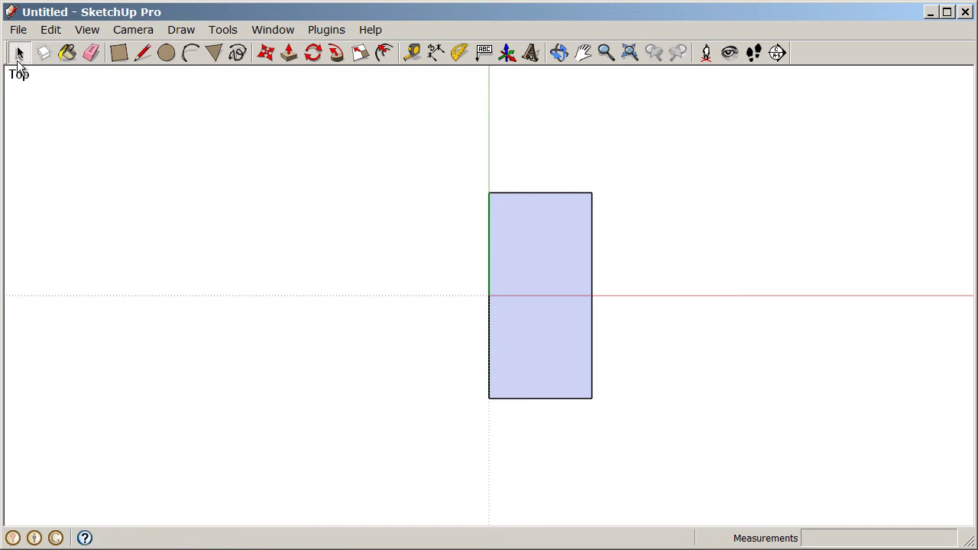
click(527, 239)
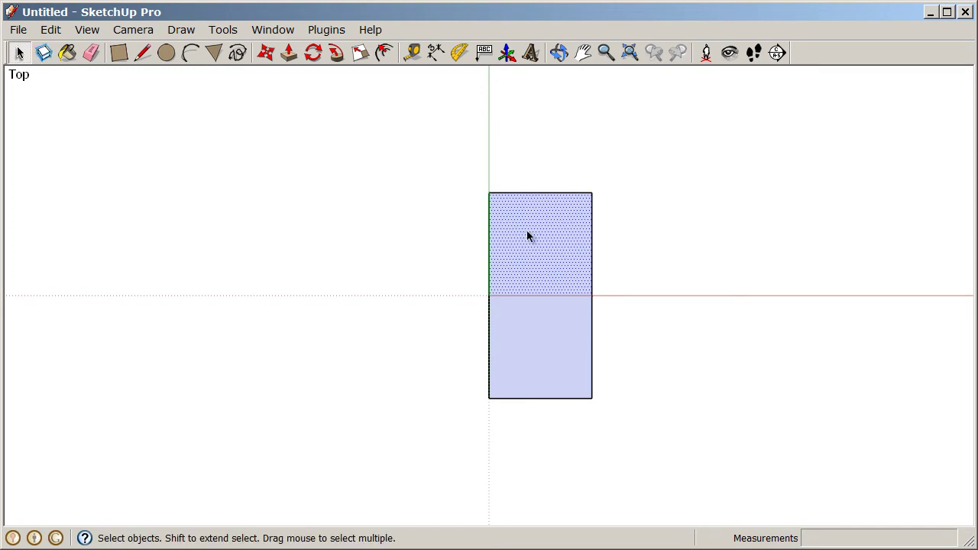
click(543, 348)
click(535, 309)
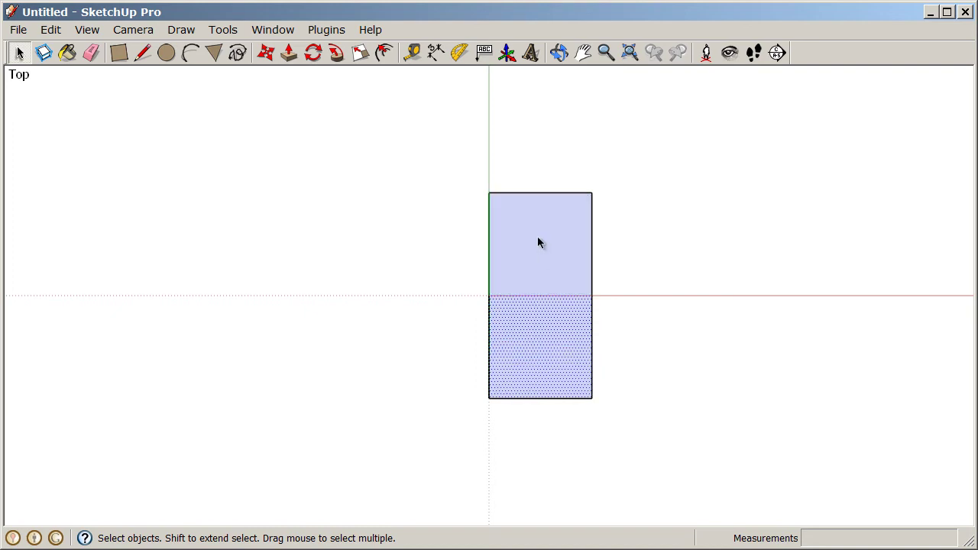
click(542, 290)
click(556, 366)
Step: Delete the edge shared by the two squares and select the merged rectangular face
click(525, 295)
key(Delete)
click(539, 253)
Step: Draw a circle of about 3' 11" radius to the right of the rectangle, its centre aligned with the rectangle's upper edge
click(167, 55)
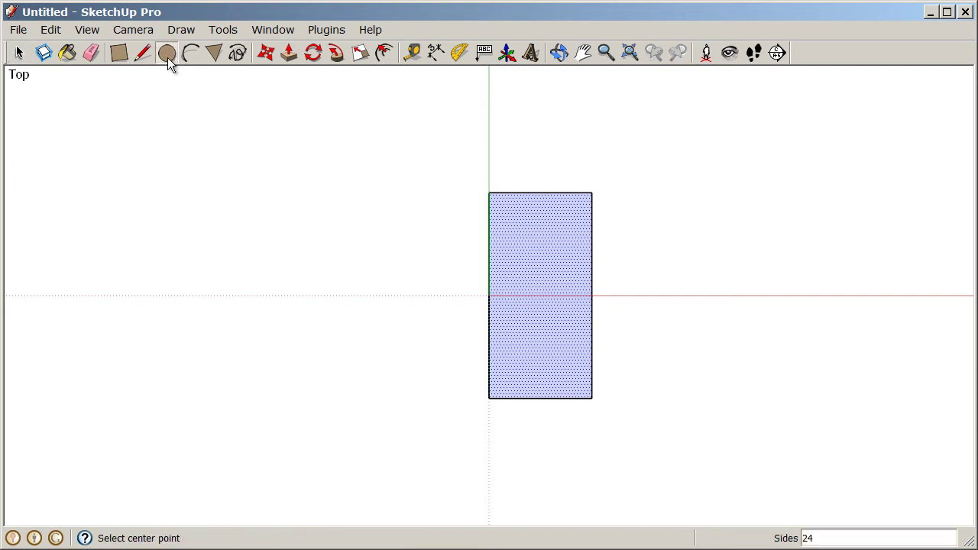
click(757, 192)
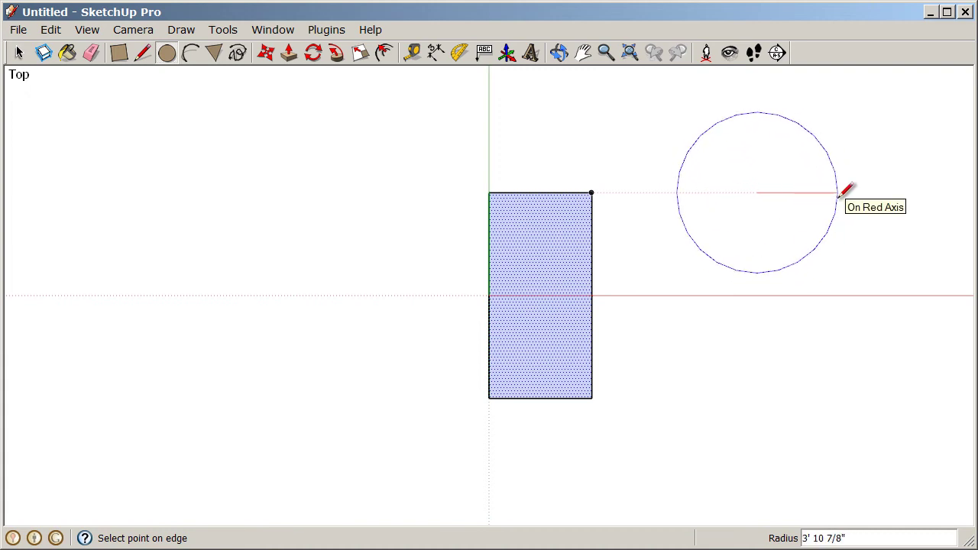
click(839, 193)
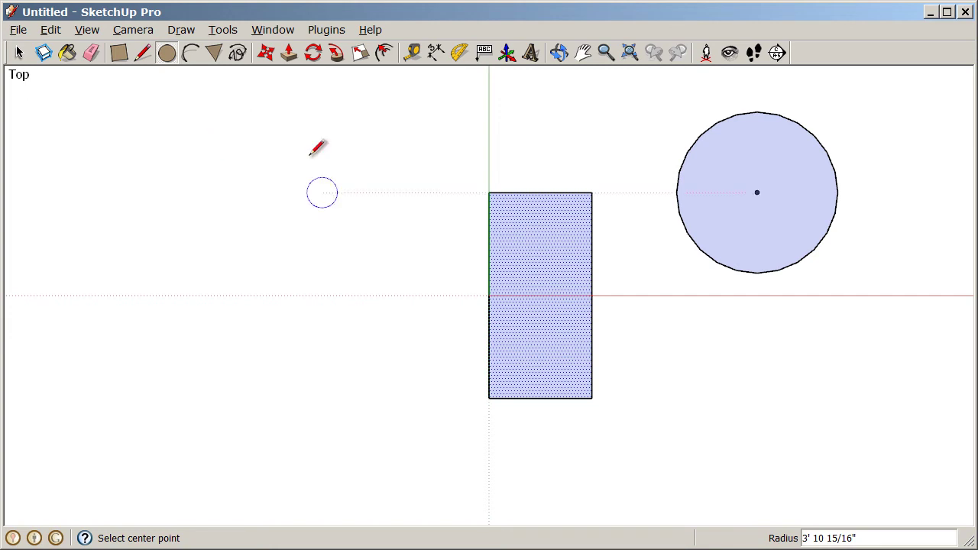
Step: Draw a 6-sided polygon of about 3' 11" radius below the circle, with its radius along the red axis
click(217, 54)
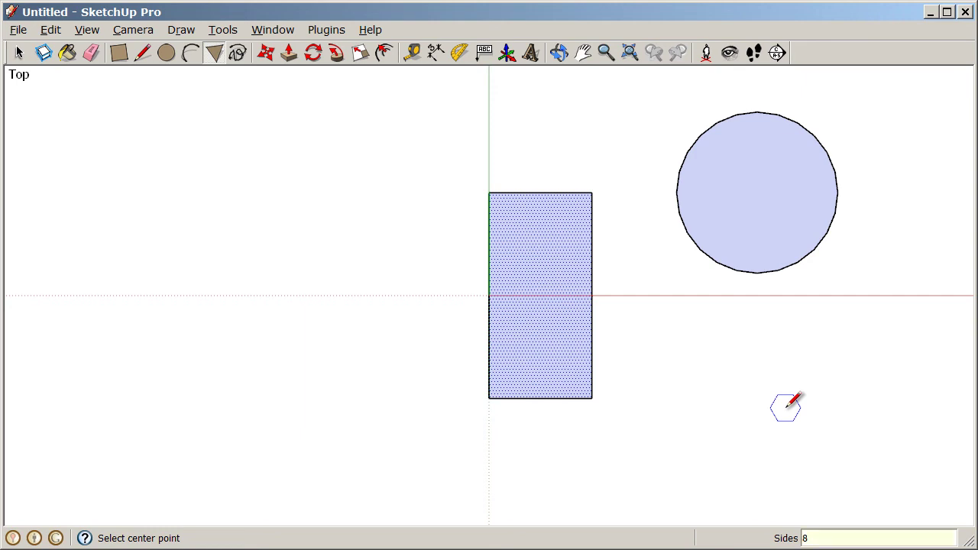
key(Return)
key(Return)
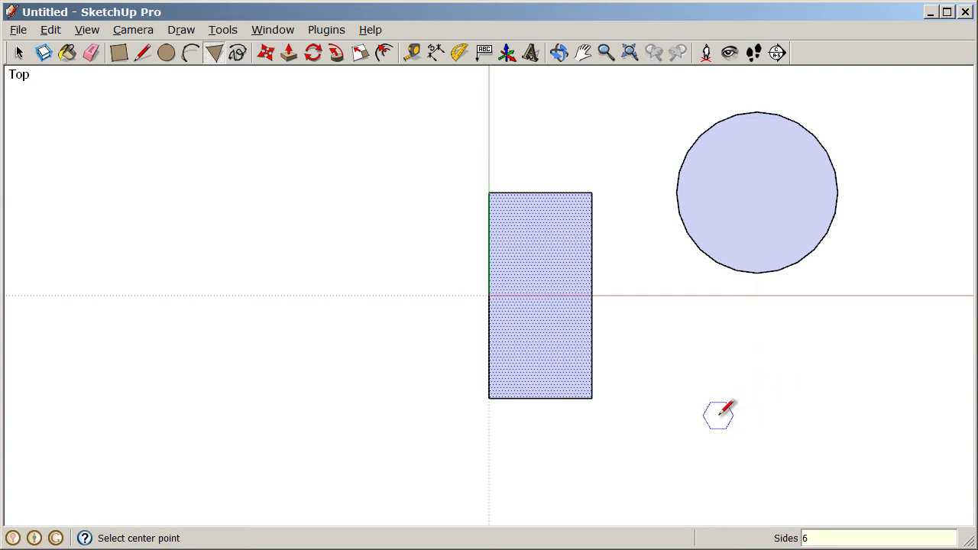
click(719, 415)
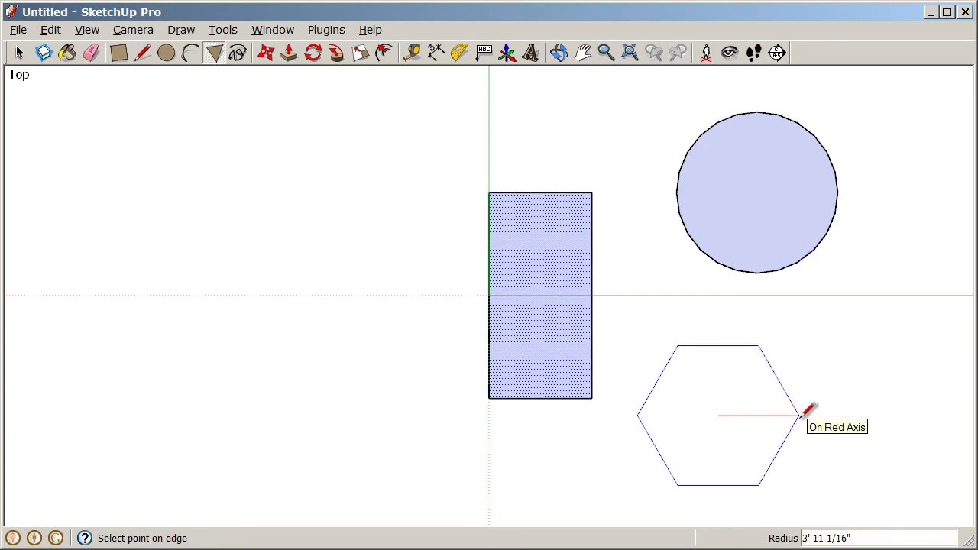
click(801, 415)
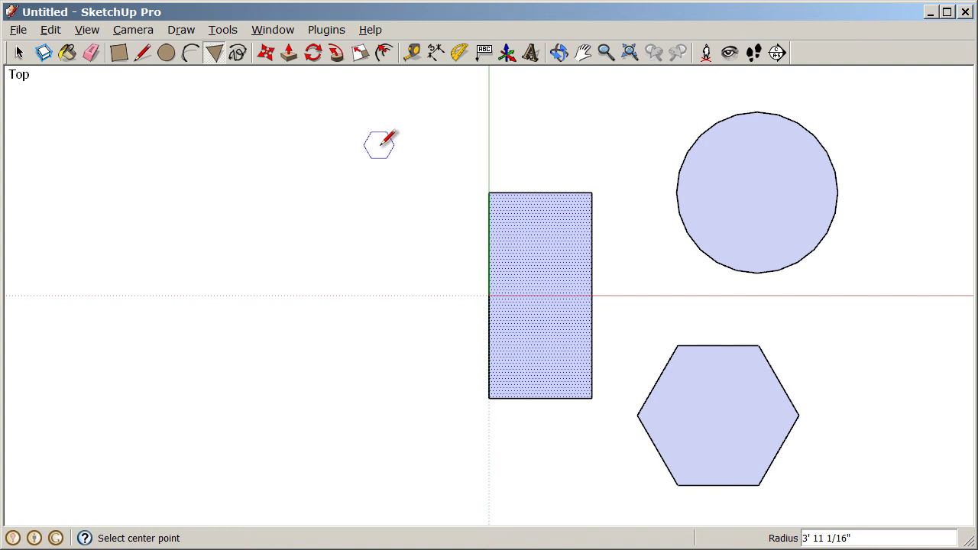
Step: Draw an arc from the rectangle's upper-left corner to the origin, bulging 3' outward to the left
click(193, 53)
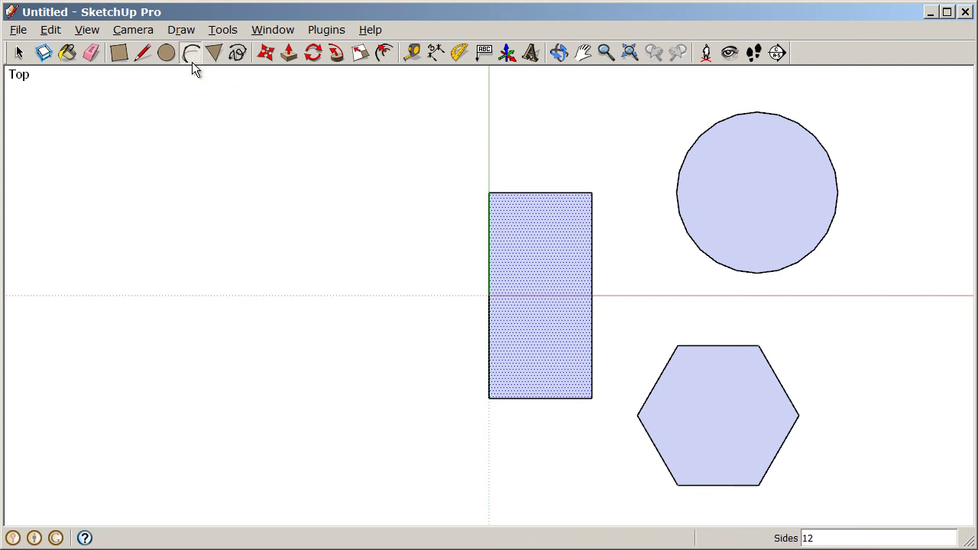
click(490, 193)
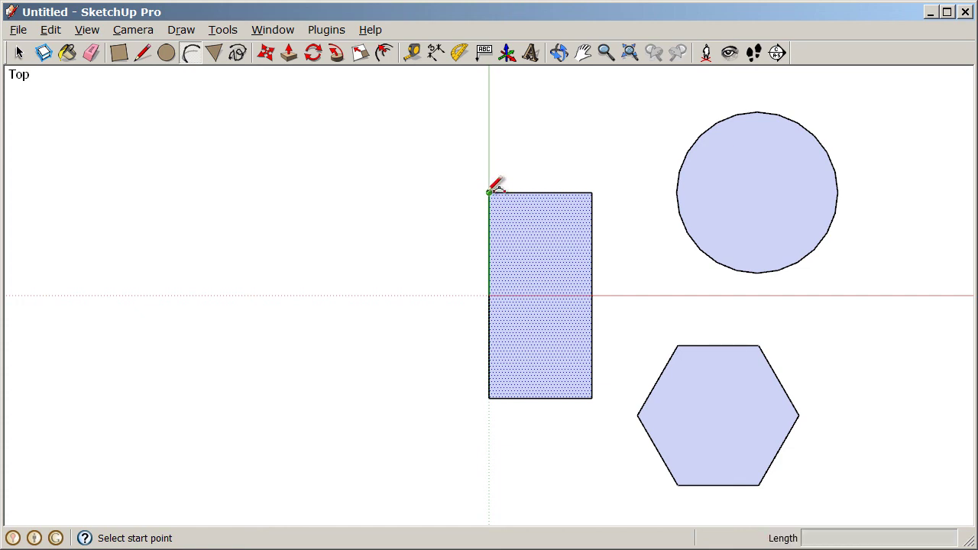
click(490, 295)
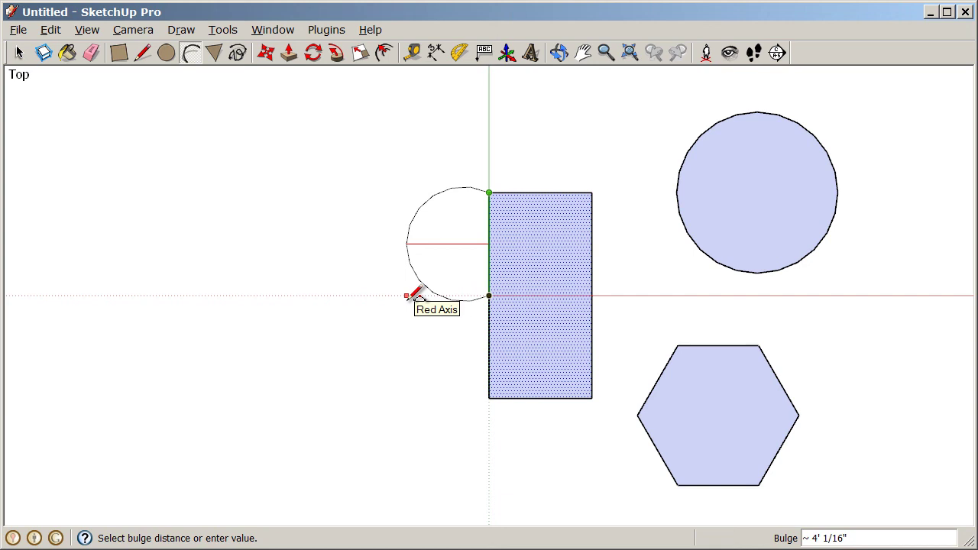
text(3)
key(Return)
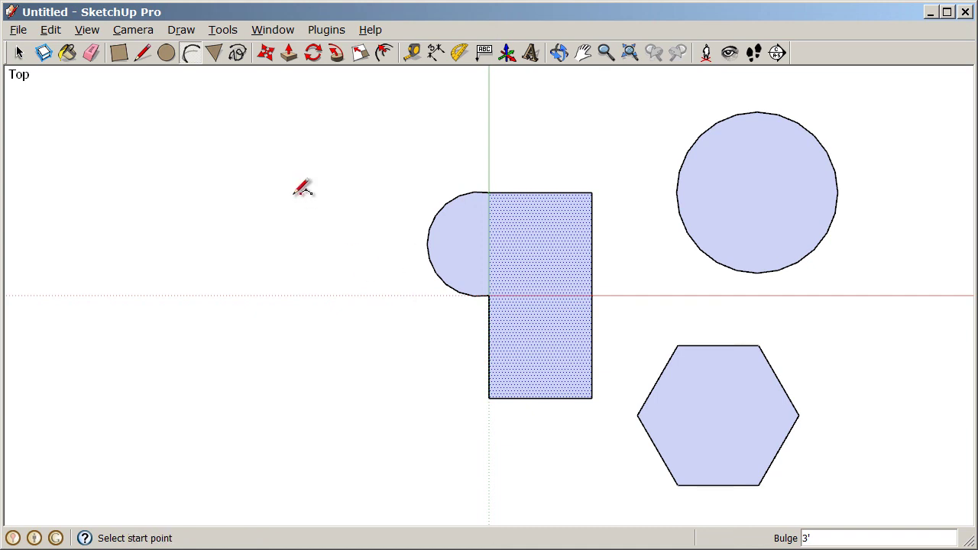
Step: Draw a closed irregular Freehand shape outside the rectangle, running from its bottom edge around to its right edge
click(237, 54)
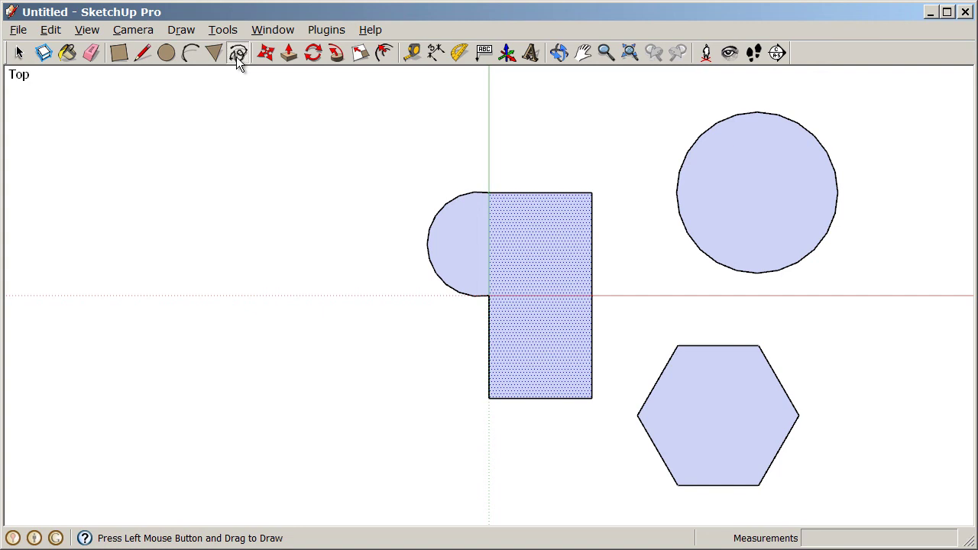
click(520, 399)
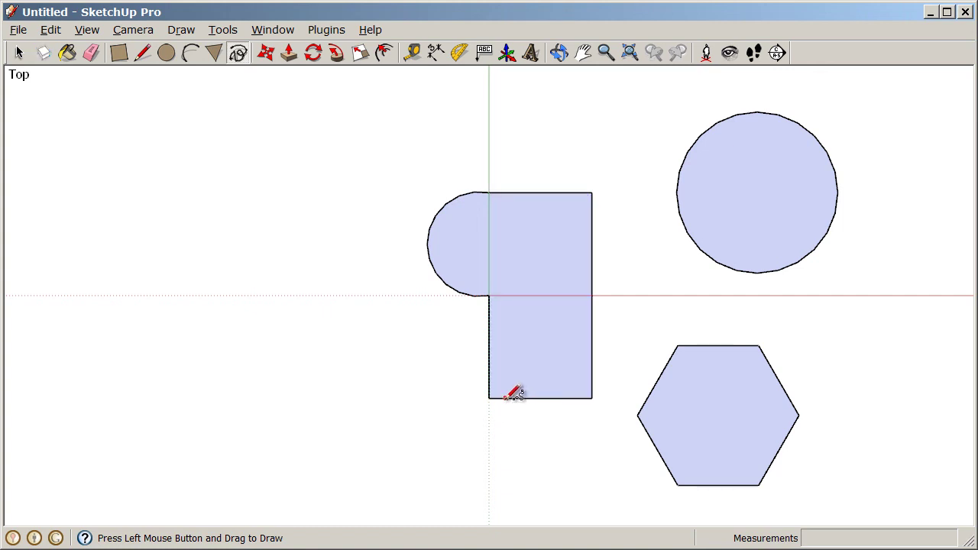
mouse_move(505, 398)
mouse_down()
mouse_move(506, 426)
mouse_move(474, 497)
mouse_move(488, 514)
mouse_move(532, 519)
mouse_move(578, 506)
mouse_move(594, 482)
mouse_move(590, 439)
mouse_move(626, 392)
mouse_move(653, 306)
mouse_move(733, 311)
mouse_move(713, 284)
mouse_move(639, 266)
mouse_move(622, 223)
mouse_move(607, 235)
mouse_move(620, 316)
mouse_move(593, 324)
mouse_up()
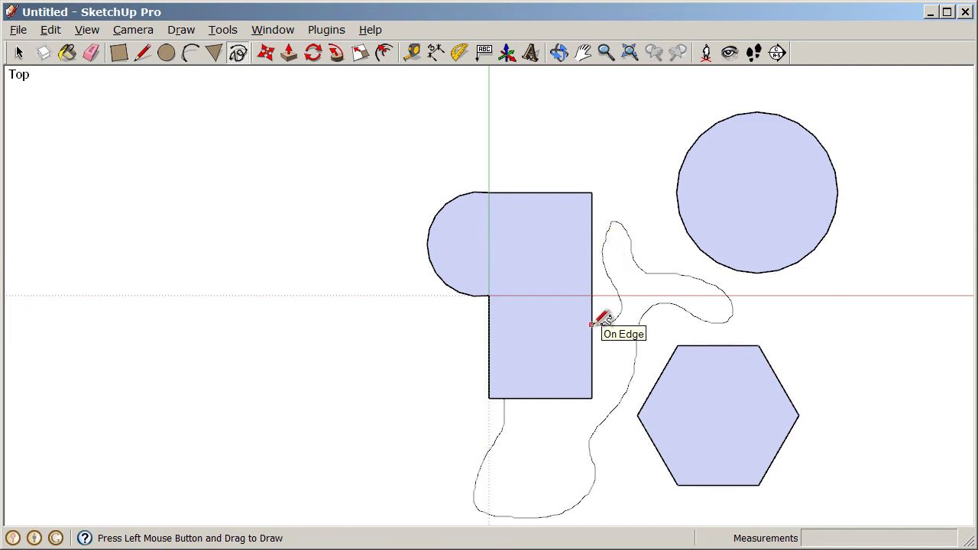
drag(593, 325, 593, 324)
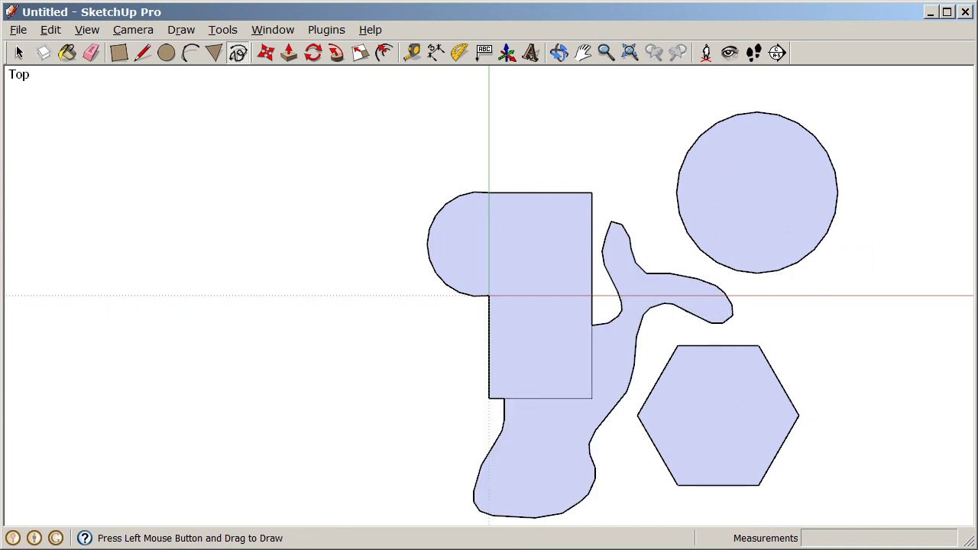
Step: Erase the rectangle's top edge and the arc, and clear all remaining shapes and edges from the model
click(95, 54)
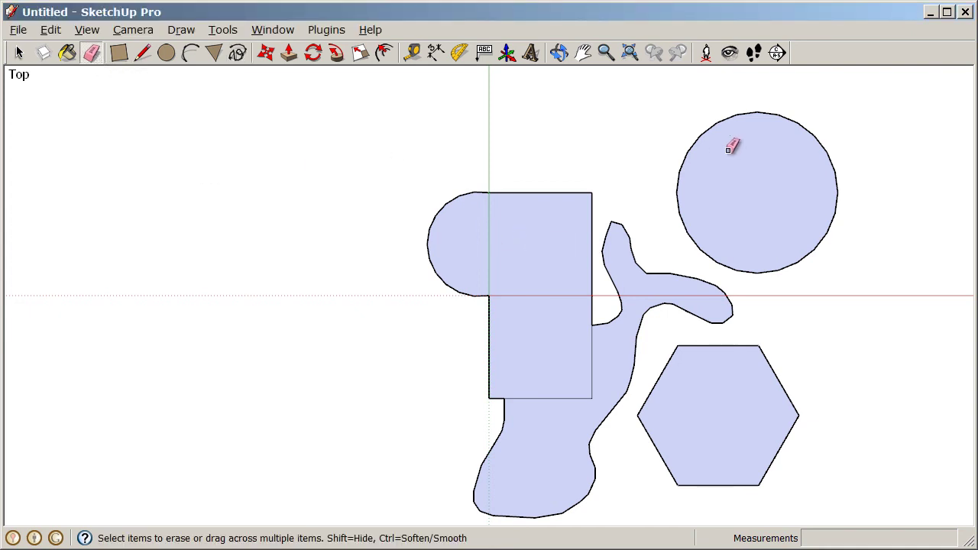
click(579, 191)
click(481, 191)
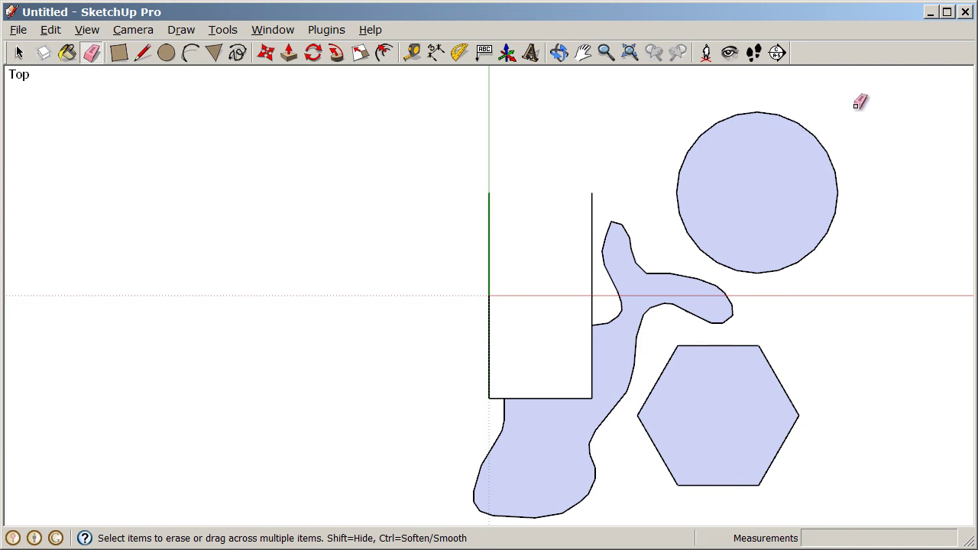
mouse_move(860, 102)
mouse_down()
mouse_move(638, 131)
mouse_move(458, 191)
mouse_move(548, 219)
mouse_move(655, 230)
mouse_move(673, 283)
mouse_move(552, 313)
mouse_move(470, 372)
mouse_move(744, 368)
mouse_move(700, 449)
mouse_move(572, 400)
mouse_move(488, 399)
mouse_move(528, 456)
mouse_move(696, 457)
mouse_move(739, 296)
mouse_move(505, 281)
mouse_move(553, 206)
mouse_move(816, 149)
mouse_move(532, 140)
mouse_up()
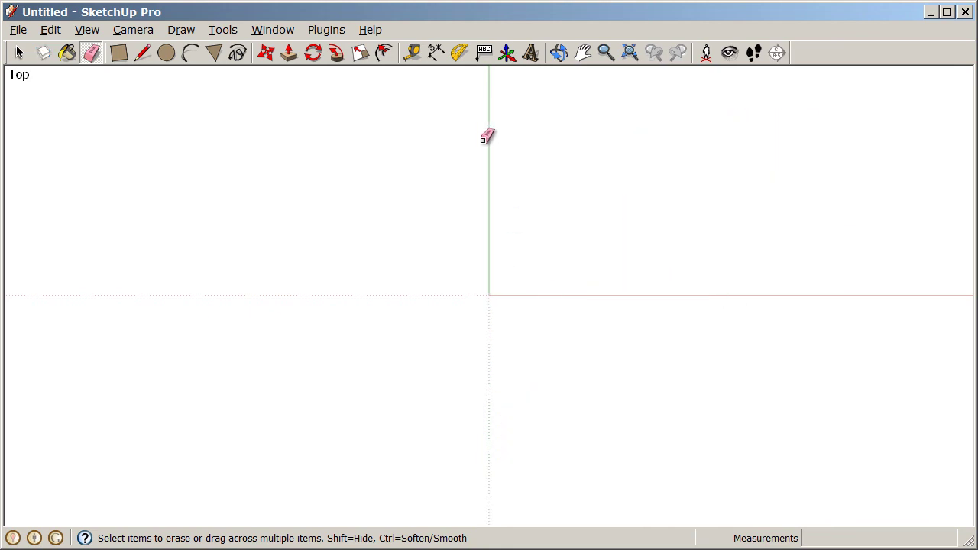